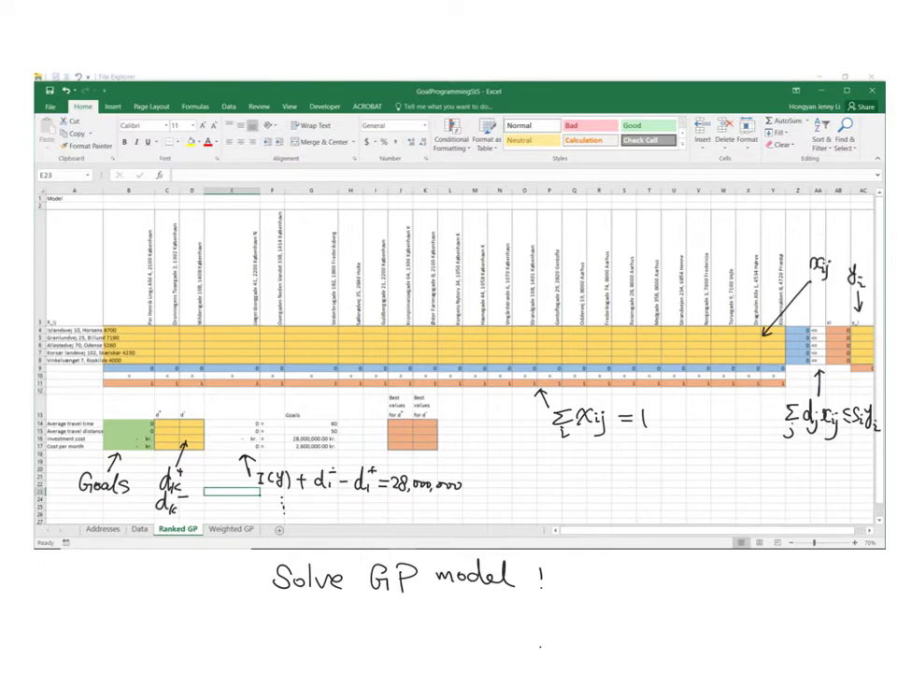
Underline the capacity constraint, the Σ xij = 1 assignment note and the Goals annotation in ink.
{"action": "left_click_drag", "start_coordinate": [801, 447], "coordinate": [853, 445]}
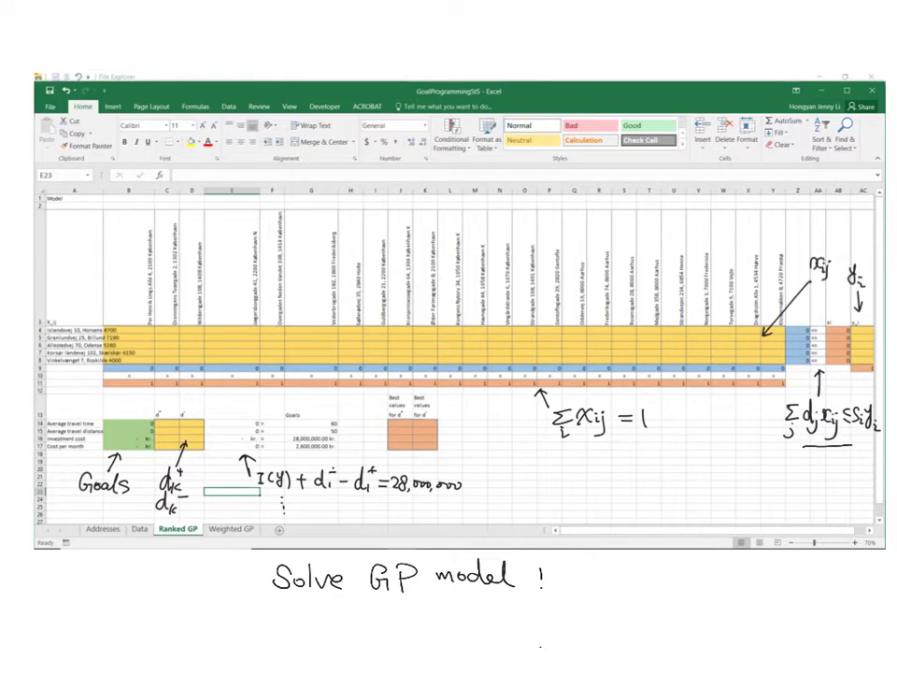
{"action": "left_click_drag", "start_coordinate": [542, 446], "coordinate": [653, 445]}
{"action": "left_click_drag", "start_coordinate": [82, 503], "coordinate": [131, 501]}
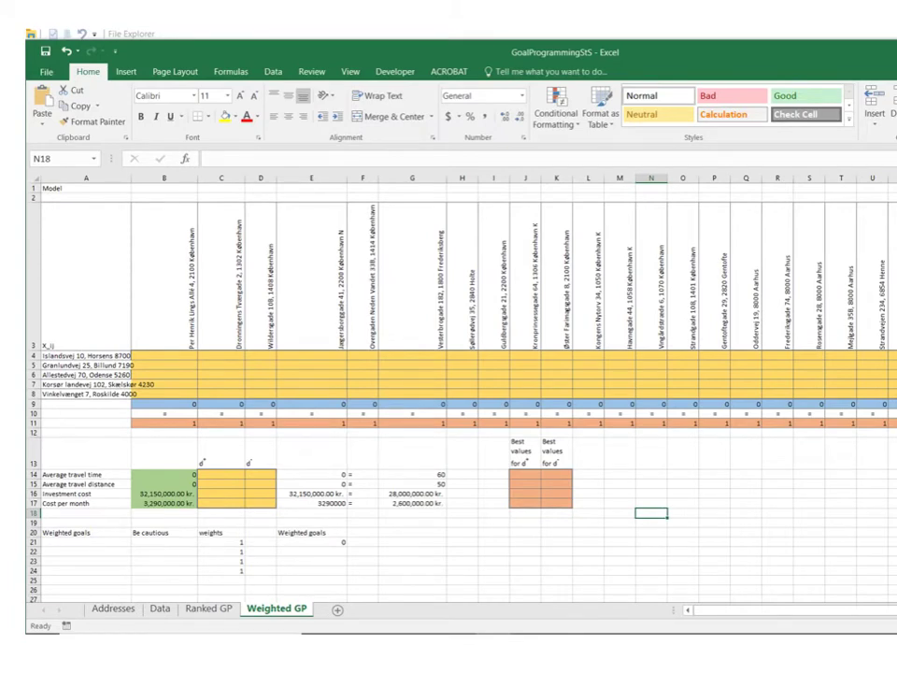
Circle the weights column and E21's Weighted goals value, noting it as the weighted-sum objective of positive deviations.
{"action": "mouse_move", "coordinate": [200, 590]}
{"action": "left_mouse_down"}
{"action": "mouse_move", "coordinate": [254, 588]}
{"action": "mouse_move", "coordinate": [184, 511]}
{"action": "mouse_move", "coordinate": [205, 591]}
{"action": "left_mouse_up"}
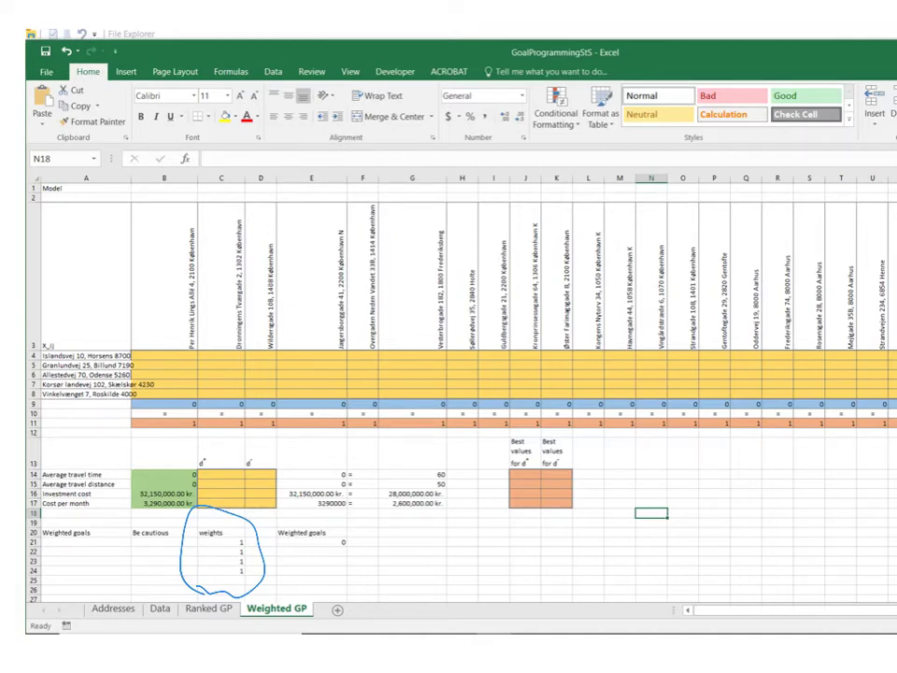
{"action": "mouse_move", "coordinate": [319, 556]}
{"action": "left_mouse_down"}
{"action": "mouse_move", "coordinate": [344, 525]}
{"action": "mouse_move", "coordinate": [326, 561]}
{"action": "mouse_move", "coordinate": [392, 561]}
{"action": "left_mouse_up"}
{"action": "left_click_drag", "start_coordinate": [396, 550], "coordinate": [396, 566]}
{"action": "left_click_drag", "start_coordinate": [405, 555], "coordinate": [397, 573]}
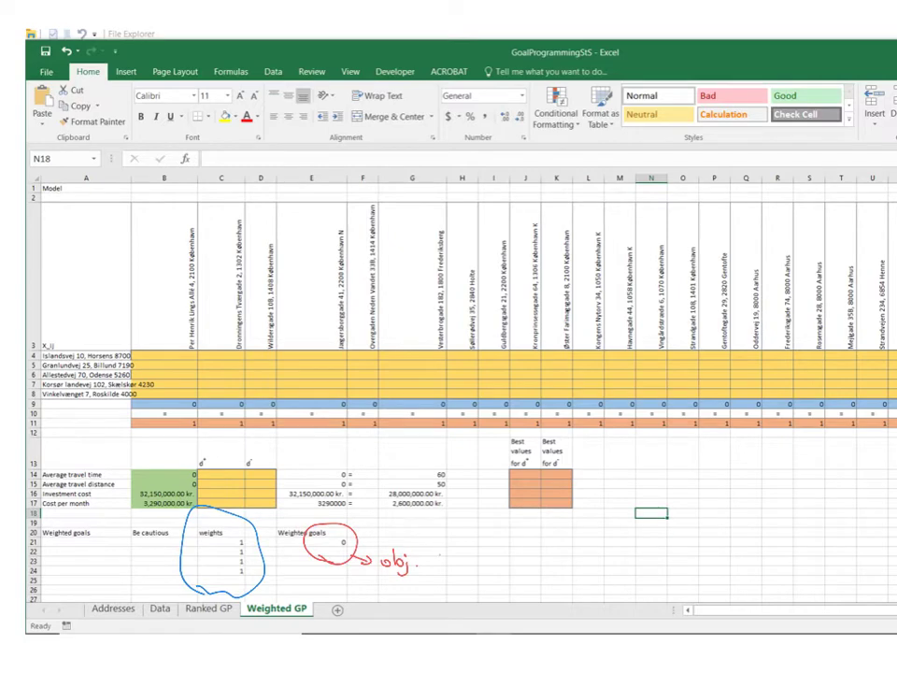
{"action": "mouse_move", "coordinate": [455, 554]}
{"action": "left_mouse_down"}
{"action": "mouse_move", "coordinate": [444, 587]}
{"action": "mouse_move", "coordinate": [482, 559]}
{"action": "mouse_move", "coordinate": [495, 570]}
{"action": "mouse_move", "coordinate": [530, 572]}
{"action": "left_mouse_up"}
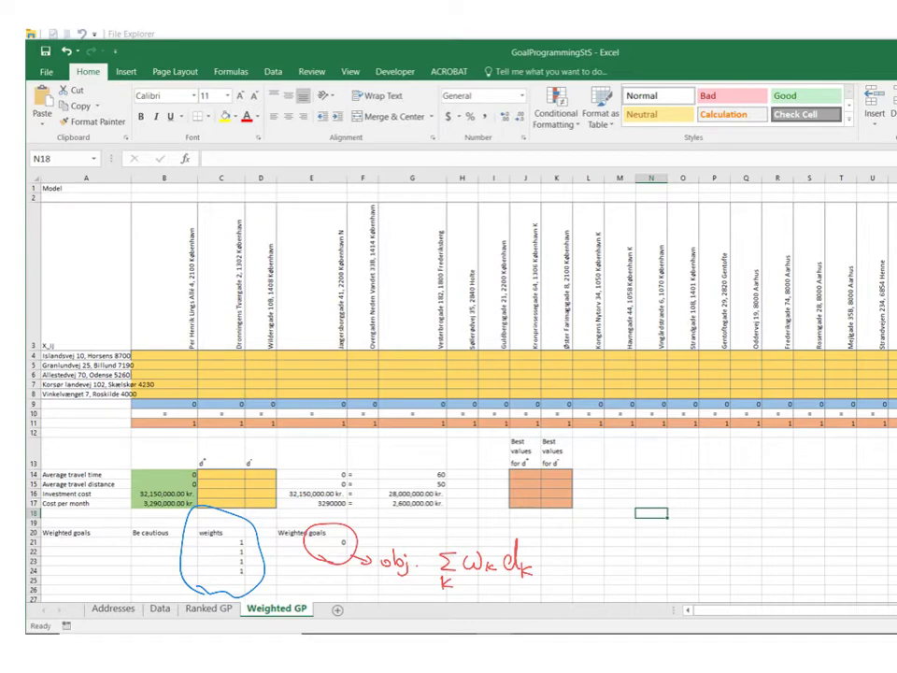
{"action": "mouse_move", "coordinate": [526, 541]}
{"action": "left_mouse_down"}
{"action": "mouse_move", "coordinate": [538, 540]}
{"action": "mouse_move", "coordinate": [532, 545]}
{"action": "left_mouse_up"}
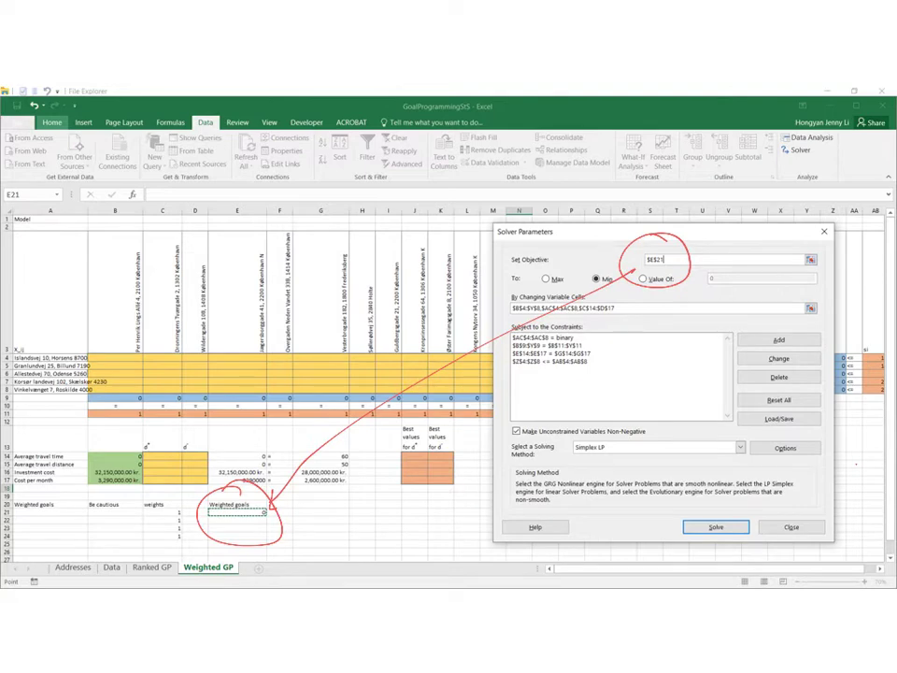
Annotate the solve step; Solver's result brings E21's weighted goals total to 15786.58333.
{"action": "left_click_drag", "start_coordinate": [693, 556], "coordinate": [708, 540]}
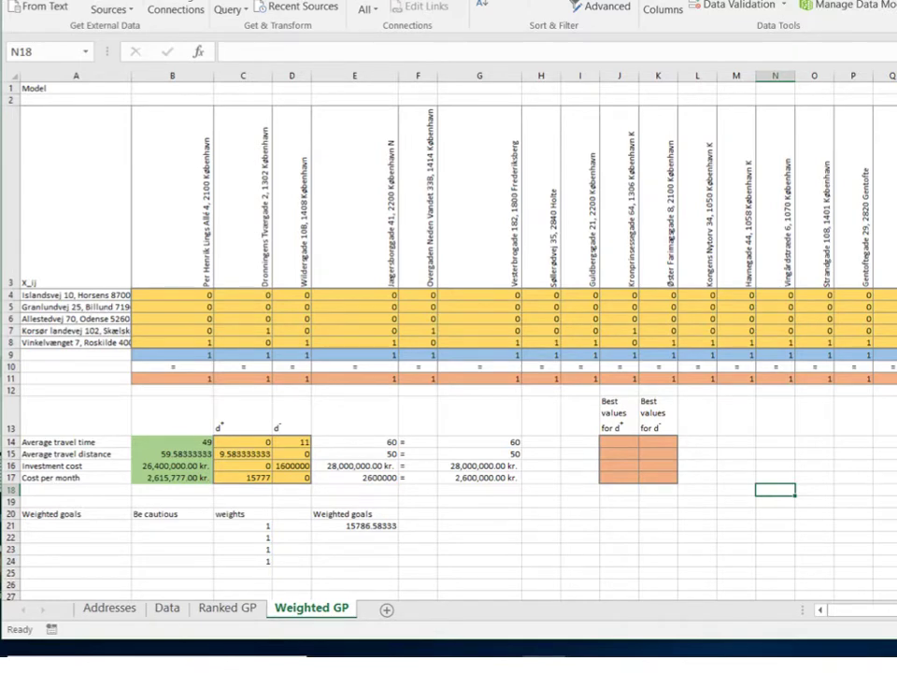
Circle the column C d+ deviations, tick the zero in C16, and underline the 15786.58333 total.
{"action": "left_click_drag", "start_coordinate": [219, 416], "coordinate": [214, 510]}
{"action": "mouse_move", "coordinate": [218, 411]}
{"action": "left_mouse_down"}
{"action": "mouse_move", "coordinate": [241, 402]}
{"action": "mouse_move", "coordinate": [273, 486]}
{"action": "mouse_move", "coordinate": [204, 512]}
{"action": "left_mouse_up"}
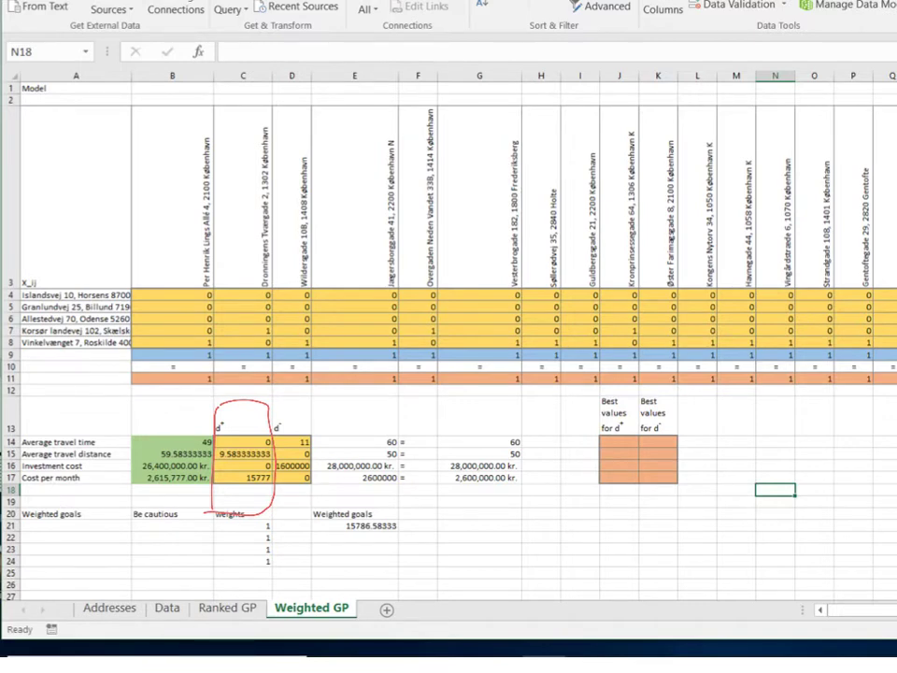
{"action": "left_click_drag", "start_coordinate": [247, 465], "coordinate": [255, 464]}
{"action": "mouse_move", "coordinate": [343, 542]}
{"action": "left_mouse_down"}
{"action": "mouse_move", "coordinate": [360, 550]}
{"action": "mouse_move", "coordinate": [413, 542]}
{"action": "mouse_move", "coordinate": [427, 549]}
{"action": "mouse_move", "coordinate": [425, 562]}
{"action": "mouse_move", "coordinate": [463, 541]}
{"action": "mouse_move", "coordinate": [542, 559]}
{"action": "mouse_move", "coordinate": [591, 551]}
{"action": "left_mouse_up"}
Label 15786.58333 as the objective, note 'Ranked G.P.', and mark C16's investment-cost deviation as priority R1.
{"action": "left_click", "coordinate": [445, 552]}
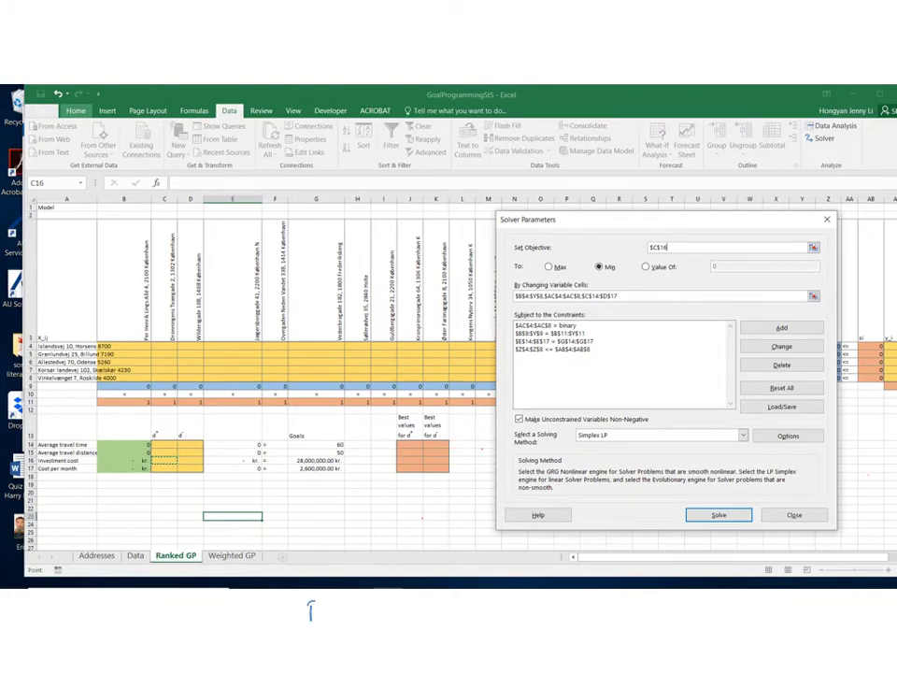
{"action": "mouse_move", "coordinate": [311, 602]}
{"action": "left_mouse_down"}
{"action": "mouse_move", "coordinate": [329, 619]}
{"action": "mouse_move", "coordinate": [364, 619]}
{"action": "mouse_move", "coordinate": [376, 607]}
{"action": "mouse_move", "coordinate": [486, 614]}
{"action": "left_mouse_up"}
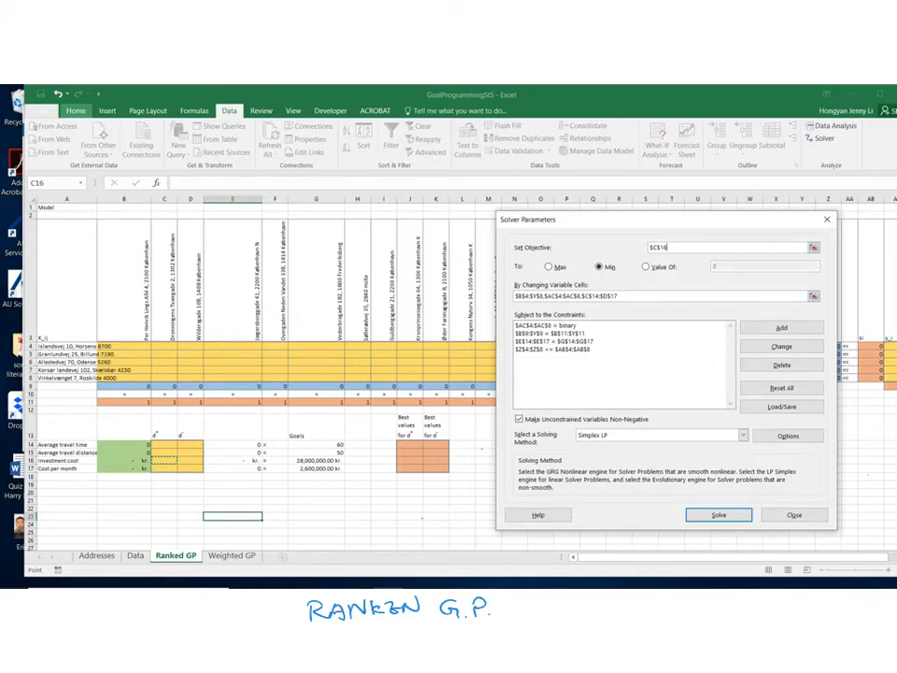
{"action": "left_click_drag", "start_coordinate": [587, 217], "coordinate": [588, 250]}
{"action": "mouse_move", "coordinate": [584, 216]}
{"action": "left_mouse_down"}
{"action": "mouse_move", "coordinate": [596, 212]}
{"action": "mouse_move", "coordinate": [612, 247]}
{"action": "mouse_move", "coordinate": [619, 246]}
{"action": "left_mouse_up"}
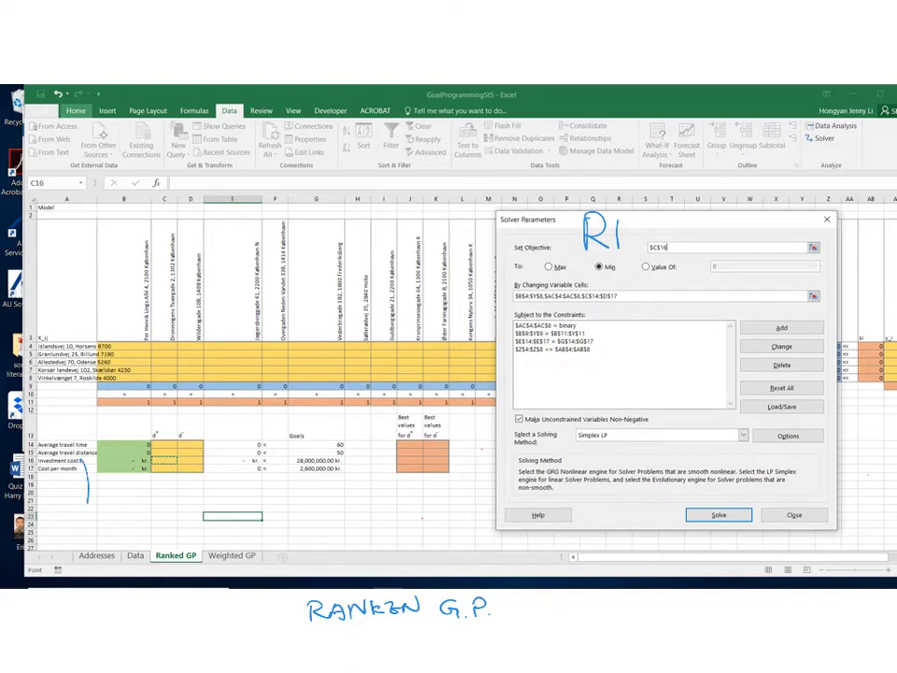
{"action": "mouse_move", "coordinate": [80, 457]}
{"action": "left_mouse_down"}
{"action": "mouse_move", "coordinate": [87, 508]}
{"action": "mouse_move", "coordinate": [78, 531]}
{"action": "mouse_move", "coordinate": [95, 530]}
{"action": "left_mouse_up"}
{"action": "mouse_move", "coordinate": [680, 229]}
{"action": "left_mouse_down"}
{"action": "mouse_move", "coordinate": [654, 228]}
{"action": "mouse_move", "coordinate": [675, 263]}
{"action": "mouse_move", "coordinate": [685, 231]}
{"action": "left_mouse_up"}
{"action": "left_click_drag", "start_coordinate": [153, 458], "coordinate": [175, 462]}
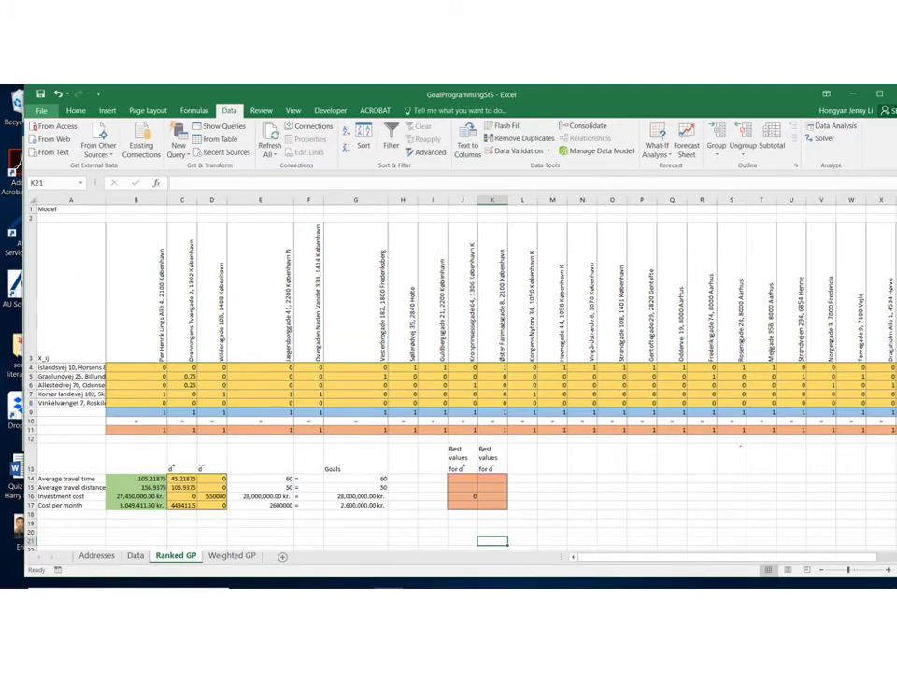
Label the solved result as stage R1 and write 'obj. min d+' below the deviations.
{"action": "mouse_move", "coordinate": [376, 58]}
{"action": "left_mouse_down"}
{"action": "mouse_move", "coordinate": [374, 81]}
{"action": "mouse_move", "coordinate": [407, 78]}
{"action": "left_mouse_up"}
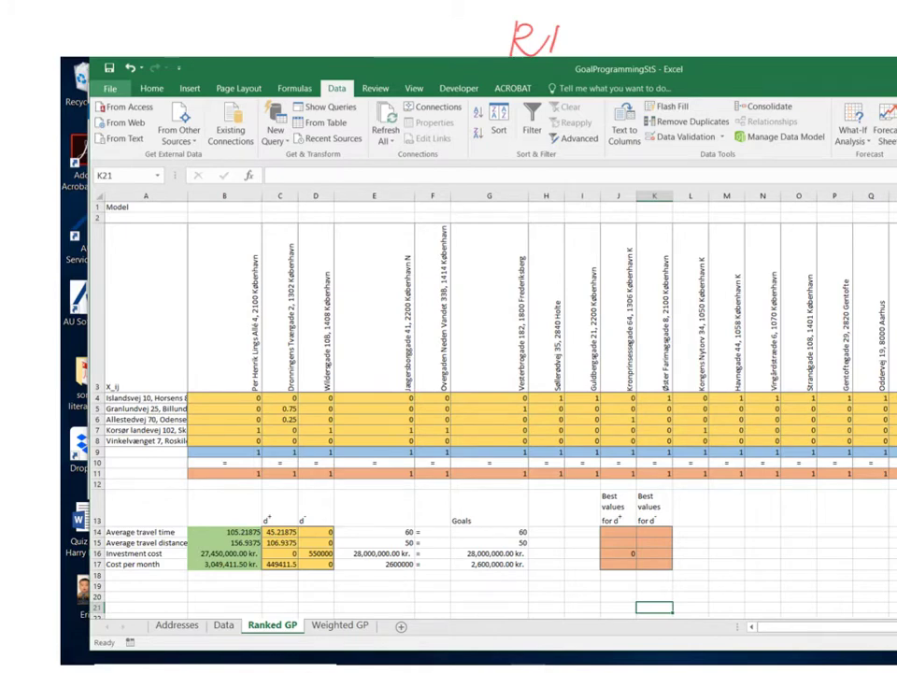
{"action": "mouse_move", "coordinate": [261, 570]}
{"action": "left_mouse_down"}
{"action": "mouse_move", "coordinate": [251, 584]}
{"action": "mouse_move", "coordinate": [252, 598]}
{"action": "mouse_move", "coordinate": [273, 598]}
{"action": "mouse_move", "coordinate": [266, 611]}
{"action": "left_mouse_up"}
{"action": "left_click", "coordinate": [282, 605]}
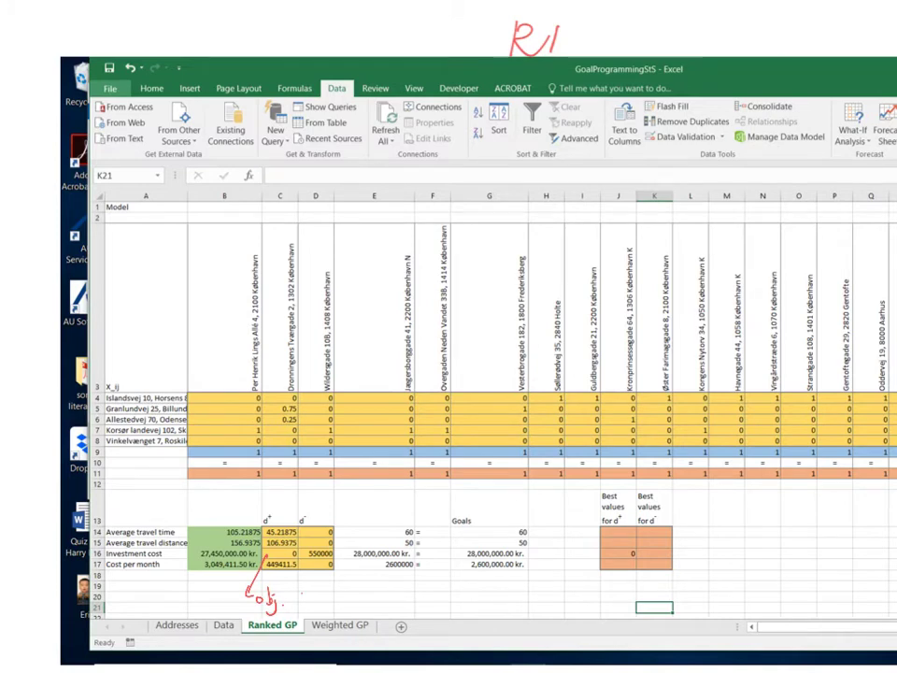
{"action": "mouse_move", "coordinate": [301, 603]}
{"action": "left_mouse_down"}
{"action": "mouse_move", "coordinate": [342, 605]}
{"action": "mouse_move", "coordinate": [359, 587]}
{"action": "left_mouse_up"}
{"action": "left_click_drag", "start_coordinate": [361, 604], "coordinate": [370, 597]}
{"action": "left_click_drag", "start_coordinate": [366, 590], "coordinate": [375, 590]}
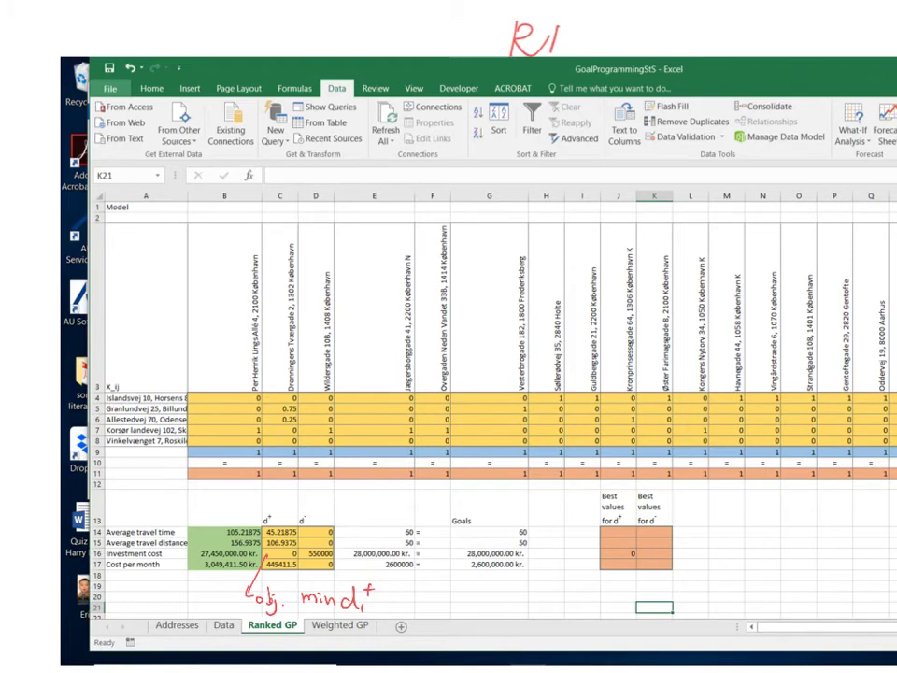
Write 'd1+* = 0' beside the best-value cells with an arrow to the 0 in J16.
{"action": "mouse_move", "coordinate": [712, 512]}
{"action": "left_mouse_down"}
{"action": "mouse_move", "coordinate": [708, 531]}
{"action": "mouse_move", "coordinate": [738, 507]}
{"action": "mouse_move", "coordinate": [758, 515]}
{"action": "left_mouse_up"}
{"action": "mouse_move", "coordinate": [745, 521]}
{"action": "left_mouse_down"}
{"action": "mouse_move", "coordinate": [777, 525]}
{"action": "mouse_move", "coordinate": [771, 510]}
{"action": "left_mouse_up"}
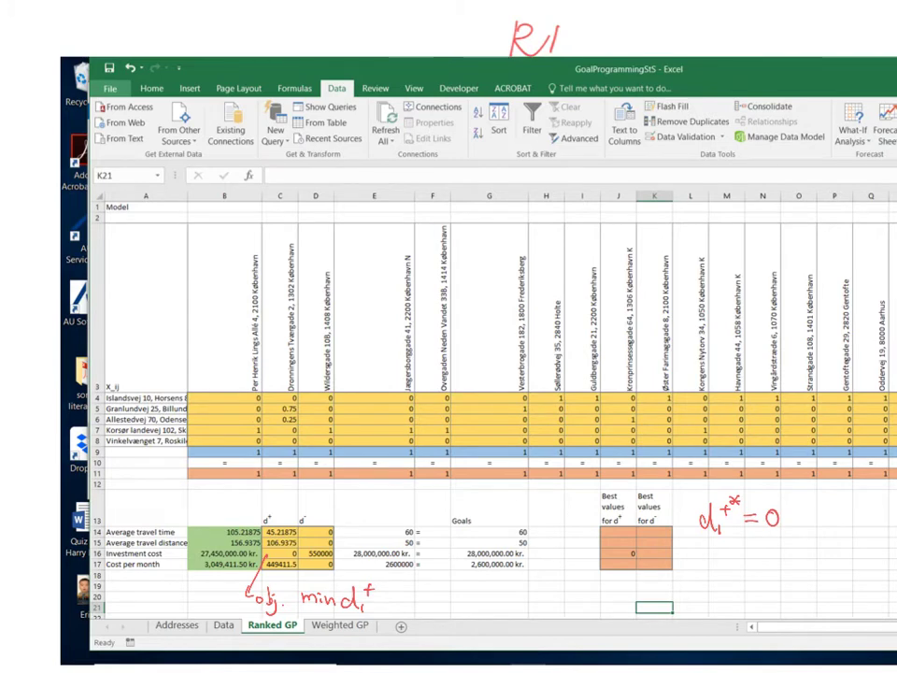
{"action": "mouse_move", "coordinate": [693, 531]}
{"action": "left_mouse_down"}
{"action": "mouse_move", "coordinate": [632, 555]}
{"action": "mouse_move", "coordinate": [642, 559]}
{"action": "left_mouse_up"}
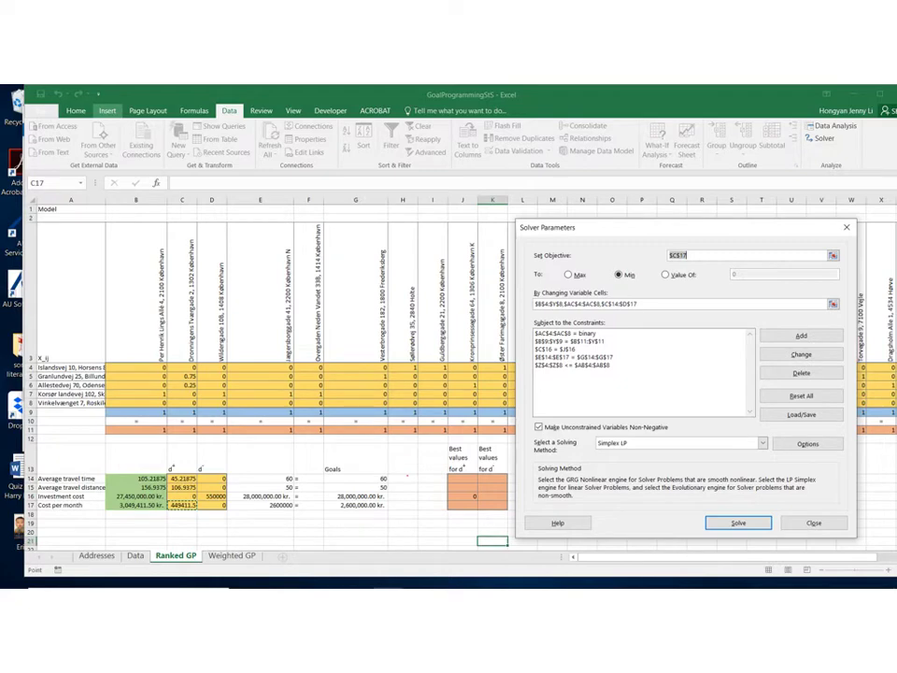
Ink 'R2' above the sheet and 'min d2+' above the Solver objective $C$17.
{"action": "mouse_move", "coordinate": [546, 58]}
{"action": "left_mouse_down"}
{"action": "mouse_move", "coordinate": [542, 84]}
{"action": "mouse_move", "coordinate": [587, 82]}
{"action": "left_mouse_up"}
{"action": "left_click_drag", "start_coordinate": [624, 241], "coordinate": [648, 242]}
{"action": "mouse_move", "coordinate": [652, 235]}
{"action": "left_mouse_down"}
{"action": "mouse_move", "coordinate": [696, 246]}
{"action": "mouse_move", "coordinate": [697, 229]}
{"action": "left_mouse_up"}
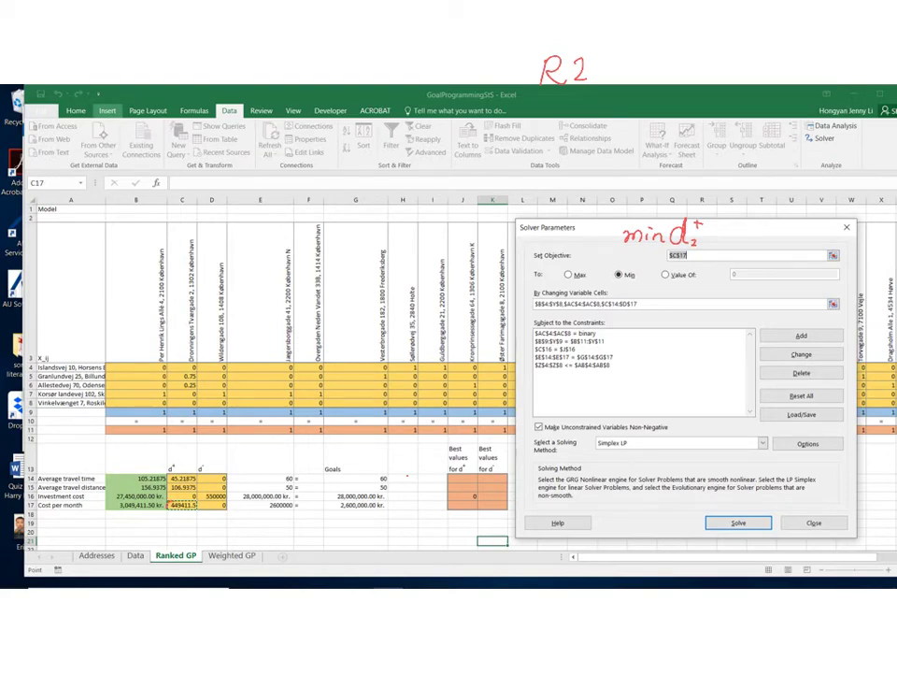
Circle C17 as the objective and note the Best values for d+ heading as d1+*.
{"action": "left_click_drag", "start_coordinate": [194, 502], "coordinate": [190, 501]}
{"action": "left_click_drag", "start_coordinate": [180, 513], "coordinate": [181, 534]}
{"action": "mouse_move", "coordinate": [175, 528]}
{"action": "left_mouse_down"}
{"action": "mouse_move", "coordinate": [185, 528]}
{"action": "mouse_move", "coordinate": [172, 532]}
{"action": "mouse_move", "coordinate": [182, 544]}
{"action": "left_mouse_up"}
{"action": "mouse_move", "coordinate": [460, 440]}
{"action": "left_mouse_down"}
{"action": "mouse_move", "coordinate": [439, 460]}
{"action": "mouse_move", "coordinate": [455, 440]}
{"action": "left_mouse_up"}
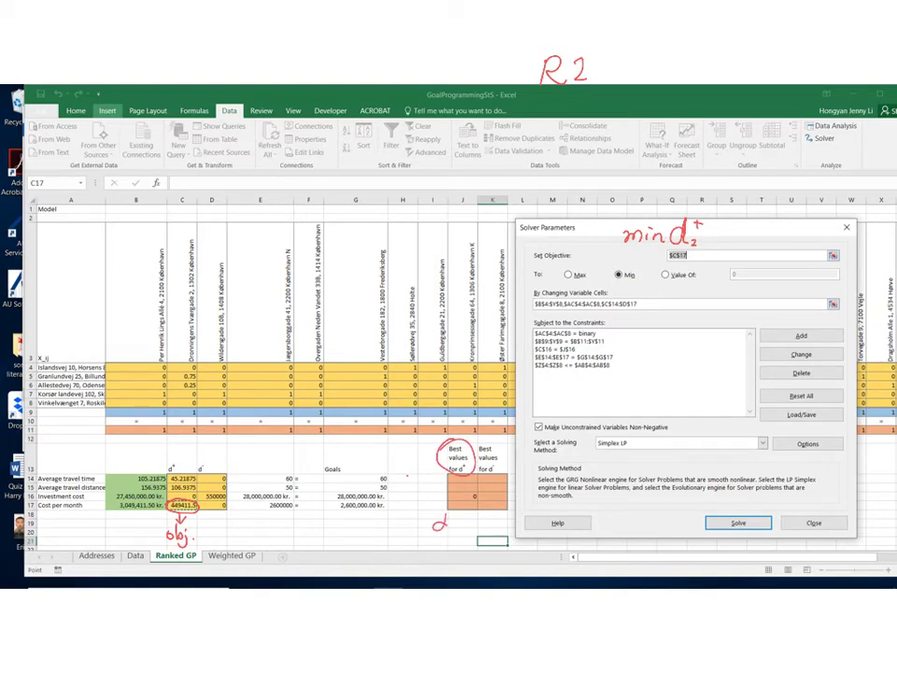
{"action": "mouse_move", "coordinate": [445, 520]}
{"action": "left_mouse_down"}
{"action": "mouse_move", "coordinate": [439, 530]}
{"action": "mouse_move", "coordinate": [451, 535]}
{"action": "mouse_move", "coordinate": [455, 522]}
{"action": "left_mouse_up"}
{"action": "left_click_drag", "start_coordinate": [466, 514], "coordinate": [466, 521]}
{"action": "left_click_drag", "start_coordinate": [478, 502], "coordinate": [478, 524]}
Tick the $C$16 = $J$16 constraint and annotate it as d1+ = 0.
{"action": "mouse_move", "coordinate": [522, 347]}
{"action": "left_mouse_down"}
{"action": "mouse_move", "coordinate": [579, 353]}
{"action": "mouse_move", "coordinate": [536, 341]}
{"action": "mouse_move", "coordinate": [524, 352]}
{"action": "left_mouse_up"}
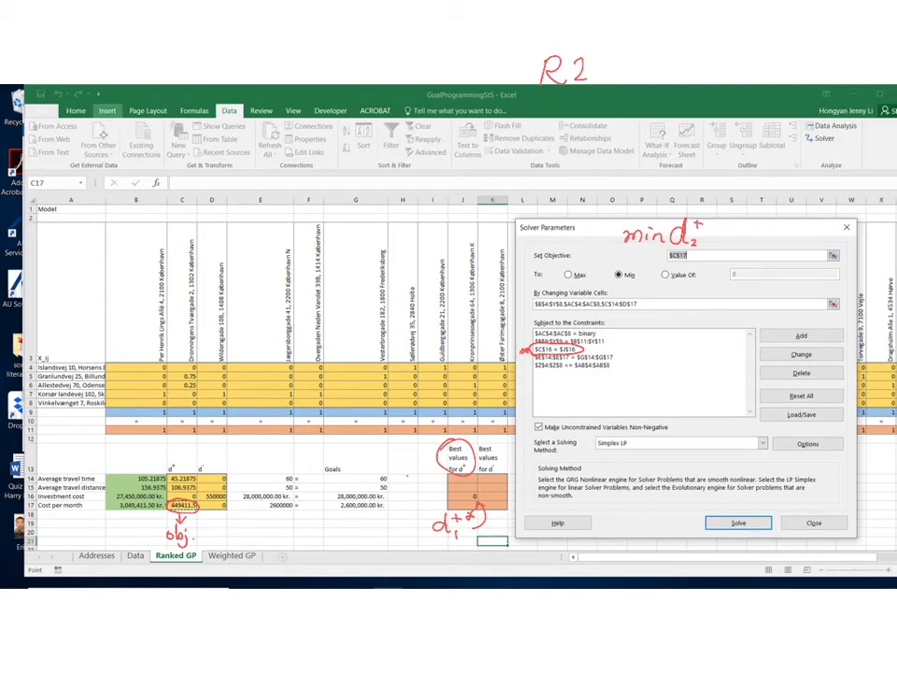
{"action": "mouse_move", "coordinate": [585, 349]}
{"action": "left_mouse_down"}
{"action": "mouse_move", "coordinate": [657, 332]}
{"action": "mouse_move", "coordinate": [596, 351]}
{"action": "left_mouse_up"}
{"action": "mouse_move", "coordinate": [671, 329]}
{"action": "left_mouse_down"}
{"action": "mouse_move", "coordinate": [673, 343]}
{"action": "mouse_move", "coordinate": [687, 319]}
{"action": "mouse_move", "coordinate": [683, 326]}
{"action": "mouse_move", "coordinate": [703, 326]}
{"action": "left_mouse_up"}
{"action": "left_click_drag", "start_coordinate": [691, 333], "coordinate": [714, 324]}
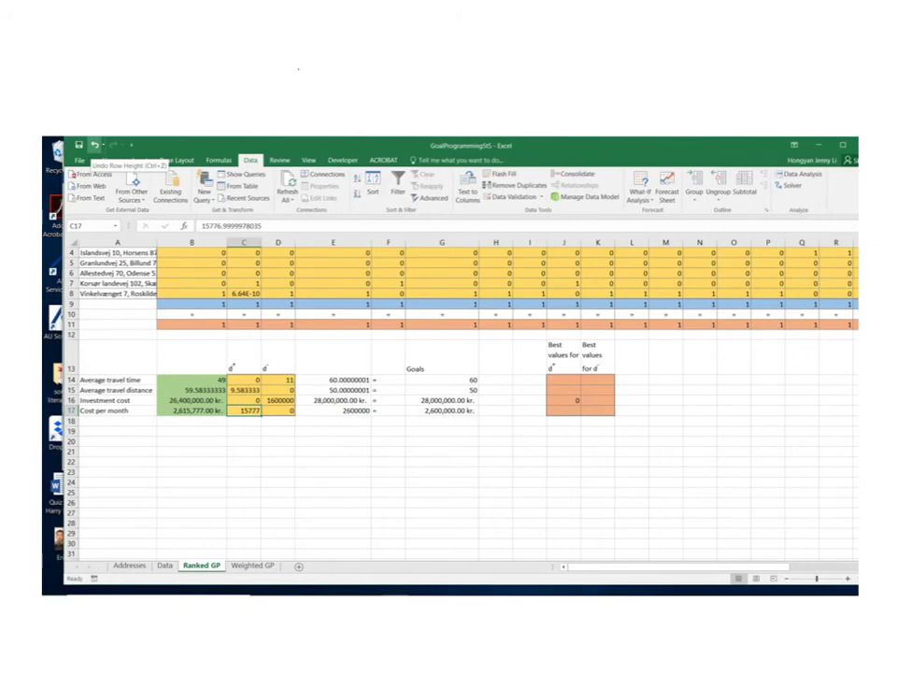
Write the 'R2 solution' heading and circle J16's 0, labelling it d1+* ← R1.
{"action": "left_click_drag", "start_coordinate": [298, 70], "coordinate": [293, 120]}
{"action": "mouse_move", "coordinate": [295, 85]}
{"action": "left_mouse_down"}
{"action": "mouse_move", "coordinate": [296, 99]}
{"action": "mouse_move", "coordinate": [315, 110]}
{"action": "left_mouse_up"}
{"action": "mouse_move", "coordinate": [316, 92]}
{"action": "left_mouse_down"}
{"action": "mouse_move", "coordinate": [317, 106]}
{"action": "mouse_move", "coordinate": [332, 105]}
{"action": "left_mouse_up"}
{"action": "mouse_move", "coordinate": [394, 92]}
{"action": "left_mouse_down"}
{"action": "mouse_move", "coordinate": [369, 100]}
{"action": "mouse_move", "coordinate": [428, 101]}
{"action": "mouse_move", "coordinate": [462, 86]}
{"action": "mouse_move", "coordinate": [471, 98]}
{"action": "mouse_move", "coordinate": [515, 94]}
{"action": "left_mouse_up"}
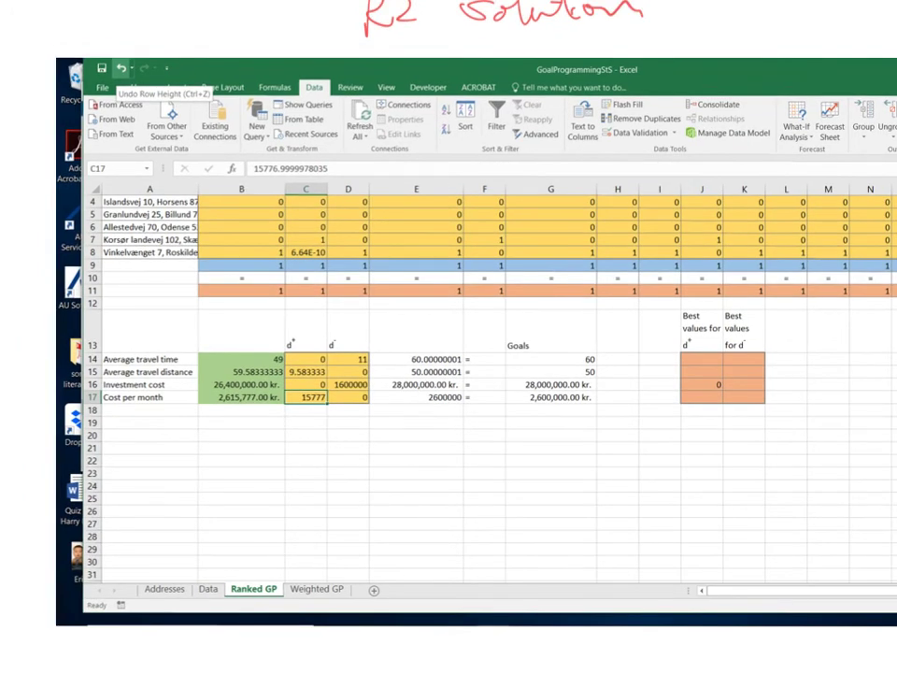
{"action": "mouse_move", "coordinate": [699, 370]}
{"action": "left_mouse_down"}
{"action": "mouse_move", "coordinate": [685, 402]}
{"action": "mouse_move", "coordinate": [720, 368]}
{"action": "left_mouse_up"}
{"action": "mouse_move", "coordinate": [703, 428]}
{"action": "left_mouse_down"}
{"action": "mouse_move", "coordinate": [710, 449]}
{"action": "mouse_move", "coordinate": [722, 428]}
{"action": "mouse_move", "coordinate": [741, 422]}
{"action": "mouse_move", "coordinate": [746, 452]}
{"action": "left_mouse_up"}
{"action": "left_click_drag", "start_coordinate": [736, 445], "coordinate": [777, 452]}
{"action": "left_click_drag", "start_coordinate": [778, 435], "coordinate": [796, 450]}
{"action": "left_click_drag", "start_coordinate": [808, 432], "coordinate": [809, 453]}
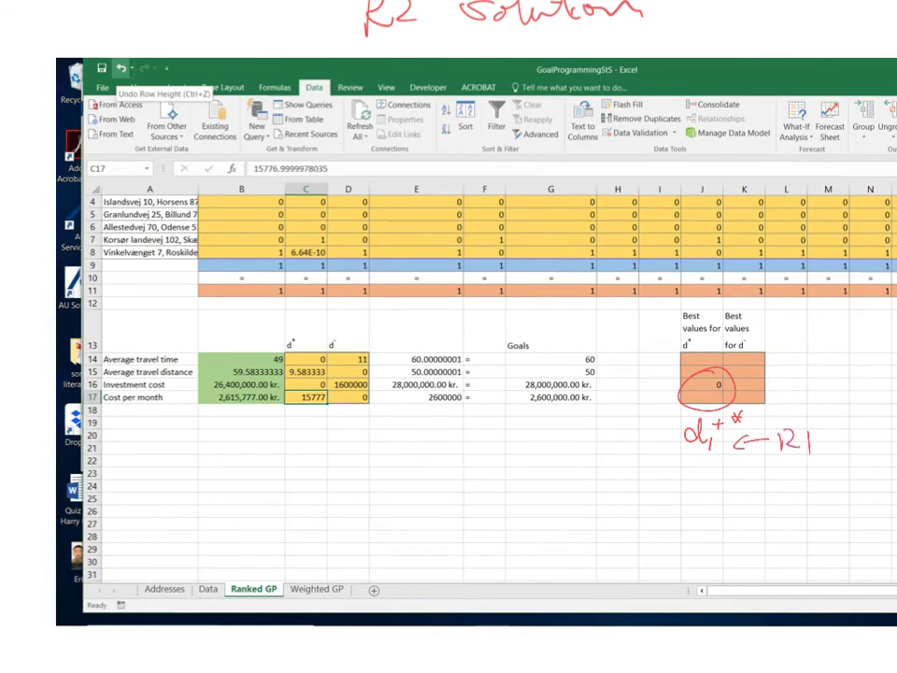
Draw an arrow from 15777 in C17 and label it d2+* ← R2.
{"action": "mouse_move", "coordinate": [294, 402]}
{"action": "left_mouse_down"}
{"action": "mouse_move", "coordinate": [296, 466]}
{"action": "mouse_move", "coordinate": [312, 472]}
{"action": "left_mouse_up"}
{"action": "left_click_drag", "start_coordinate": [315, 432], "coordinate": [315, 447]}
{"action": "mouse_move", "coordinate": [308, 440]}
{"action": "left_mouse_down"}
{"action": "mouse_move", "coordinate": [336, 444]}
{"action": "mouse_move", "coordinate": [345, 459]}
{"action": "left_mouse_up"}
{"action": "mouse_move", "coordinate": [356, 451]}
{"action": "left_mouse_down"}
{"action": "mouse_move", "coordinate": [355, 467]}
{"action": "mouse_move", "coordinate": [425, 472]}
{"action": "left_mouse_up"}
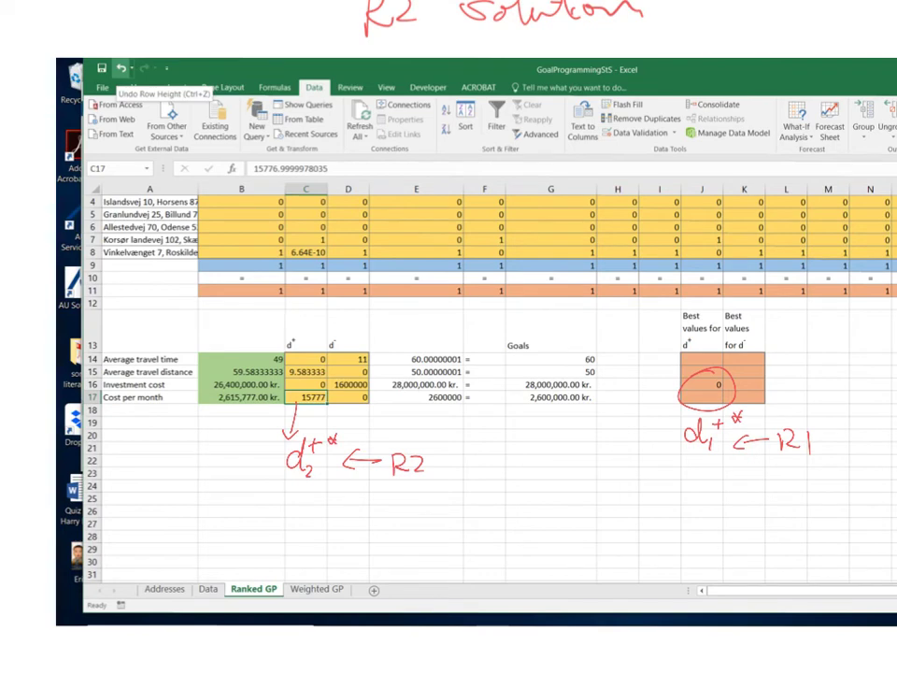
Start the 'R3.' line below the table, striking out a stray mark.
{"action": "mouse_move", "coordinate": [526, 479]}
{"action": "left_mouse_down"}
{"action": "mouse_move", "coordinate": [526, 498]}
{"action": "mouse_move", "coordinate": [552, 498]}
{"action": "left_mouse_up"}
{"action": "left_click", "coordinate": [569, 498]}
{"action": "left_click_drag", "start_coordinate": [628, 491], "coordinate": [599, 494]}
{"action": "mouse_move", "coordinate": [609, 486]}
{"action": "left_mouse_down"}
{"action": "mouse_move", "coordinate": [599, 493]}
{"action": "mouse_move", "coordinate": [607, 499]}
{"action": "mouse_move", "coordinate": [605, 491]}
{"action": "mouse_move", "coordinate": [685, 504]}
{"action": "mouse_move", "coordinate": [699, 474]}
{"action": "left_mouse_up"}
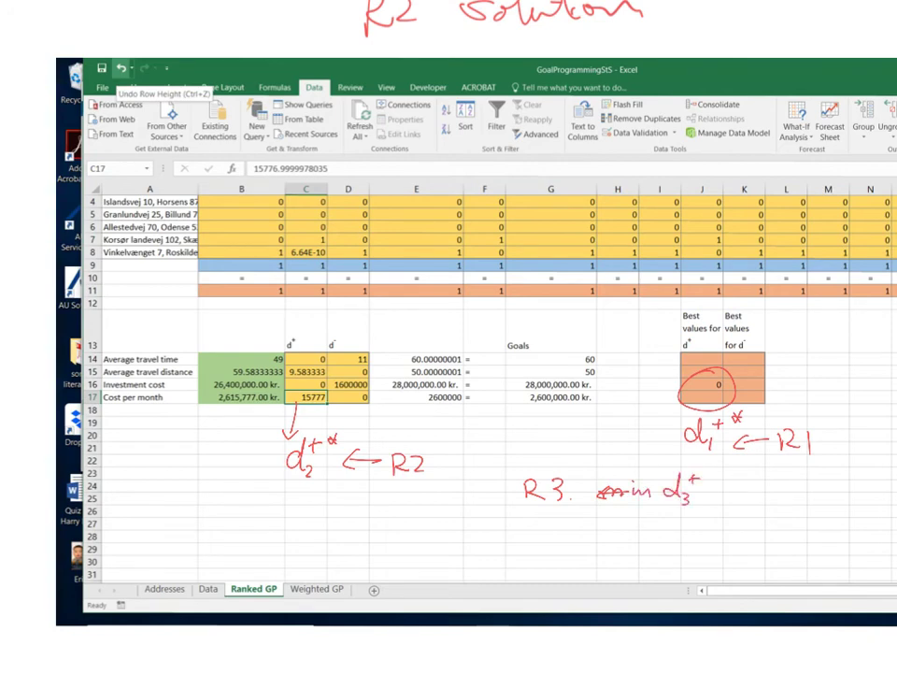
Complete the R3 line with the constraint d2+ = 15,777.
{"action": "mouse_move", "coordinate": [748, 490]}
{"action": "left_mouse_down"}
{"action": "mouse_move", "coordinate": [753, 502]}
{"action": "mouse_move", "coordinate": [768, 504]}
{"action": "left_mouse_up"}
{"action": "left_click_drag", "start_coordinate": [713, 503], "coordinate": [708, 512]}
{"action": "left_click_drag", "start_coordinate": [766, 483], "coordinate": [793, 495]}
{"action": "left_click_drag", "start_coordinate": [779, 500], "coordinate": [804, 506]}
{"action": "mouse_move", "coordinate": [819, 485]}
{"action": "left_mouse_down"}
{"action": "mouse_move", "coordinate": [811, 505]}
{"action": "mouse_move", "coordinate": [858, 506]}
{"action": "left_mouse_up"}
{"action": "left_click_drag", "start_coordinate": [824, 500], "coordinate": [823, 506]}
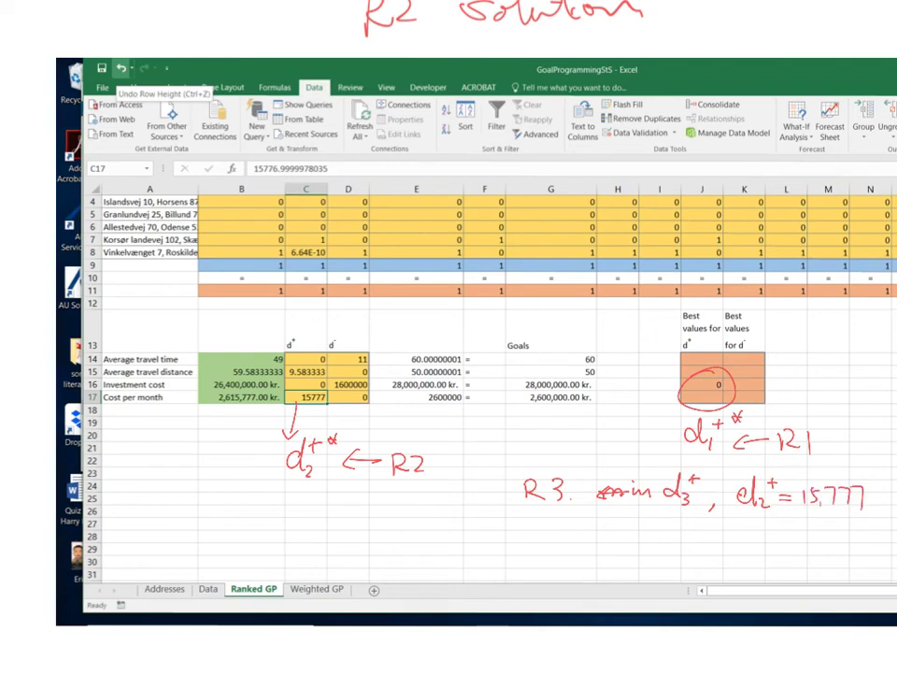
Write the R4 line: min d4+ with d3+ = d3+*.
{"action": "mouse_move", "coordinate": [526, 530]}
{"action": "left_mouse_down"}
{"action": "mouse_move", "coordinate": [526, 548]}
{"action": "mouse_move", "coordinate": [569, 541]}
{"action": "left_mouse_up"}
{"action": "mouse_move", "coordinate": [564, 531]}
{"action": "left_mouse_down"}
{"action": "mouse_move", "coordinate": [564, 549]}
{"action": "mouse_move", "coordinate": [604, 537]}
{"action": "mouse_move", "coordinate": [625, 549]}
{"action": "left_mouse_up"}
{"action": "left_click_drag", "start_coordinate": [631, 548], "coordinate": [648, 548]}
{"action": "left_click_drag", "start_coordinate": [661, 541], "coordinate": [666, 548]}
{"action": "mouse_move", "coordinate": [665, 529]}
{"action": "left_mouse_down"}
{"action": "mouse_move", "coordinate": [667, 549]}
{"action": "mouse_move", "coordinate": [683, 536]}
{"action": "left_mouse_up"}
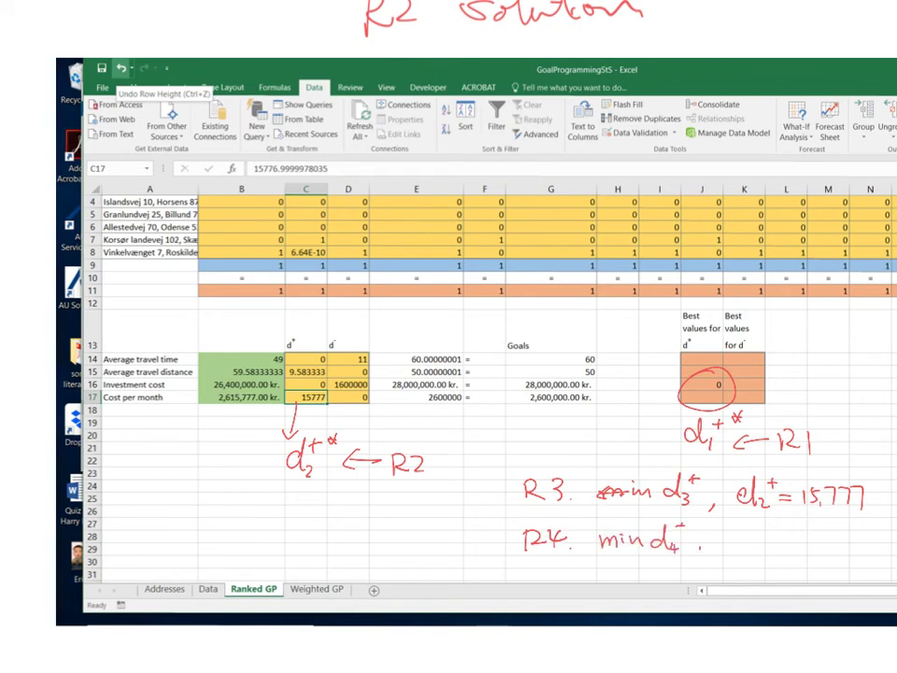
{"action": "mouse_move", "coordinate": [746, 538]}
{"action": "left_mouse_down"}
{"action": "mouse_move", "coordinate": [750, 551]}
{"action": "mouse_move", "coordinate": [740, 556]}
{"action": "mouse_move", "coordinate": [750, 537]}
{"action": "mouse_move", "coordinate": [745, 542]}
{"action": "mouse_move", "coordinate": [809, 547]}
{"action": "left_mouse_up"}
{"action": "mouse_move", "coordinate": [818, 525]}
{"action": "left_mouse_down"}
{"action": "mouse_move", "coordinate": [822, 563]}
{"action": "mouse_move", "coordinate": [836, 540]}
{"action": "left_mouse_up"}
{"action": "left_click_drag", "start_coordinate": [831, 535], "coordinate": [831, 546]}
{"action": "mouse_move", "coordinate": [841, 527]}
{"action": "left_mouse_down"}
{"action": "mouse_move", "coordinate": [849, 537]}
{"action": "mouse_move", "coordinate": [850, 530]}
{"action": "left_mouse_up"}
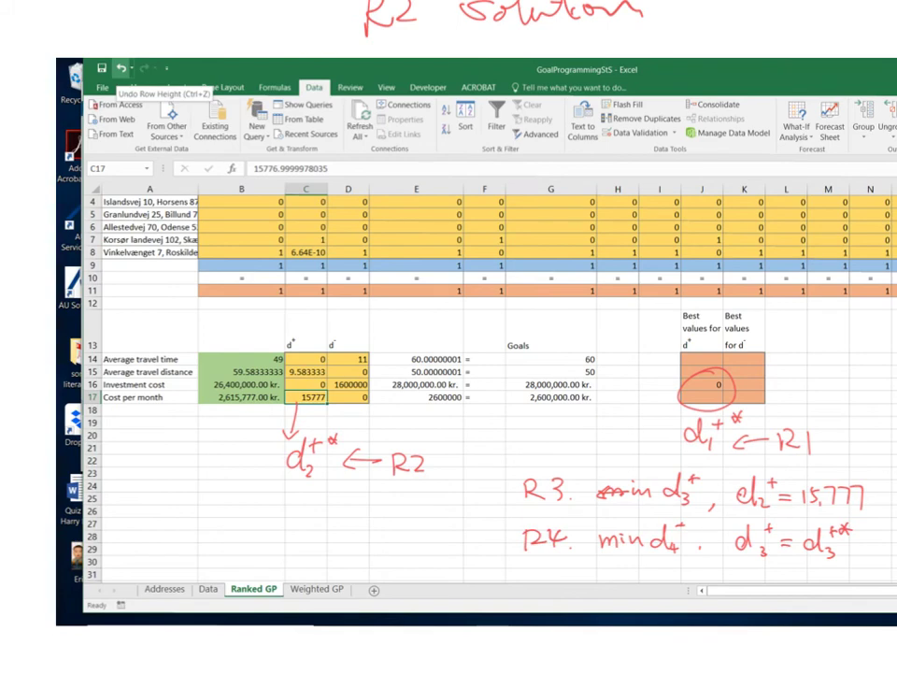